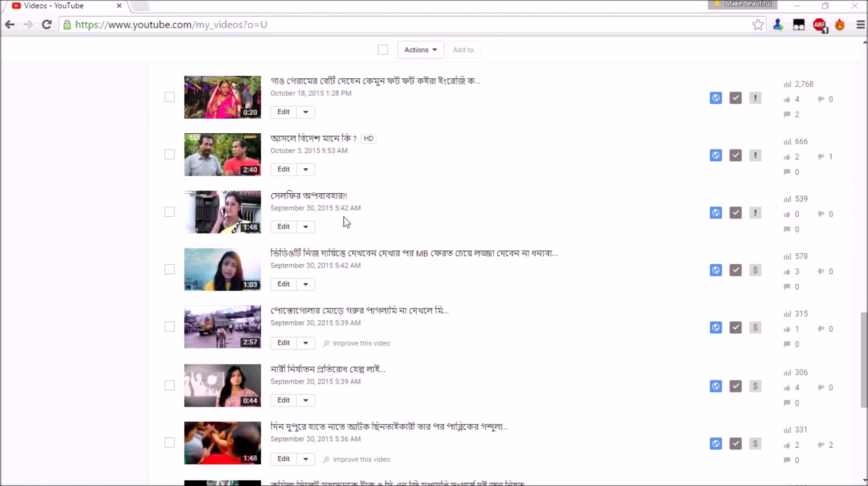
# - Open the monetization settings of the video "সেলফির অপব্যবহার!!" and declare that proof of commercial use rights can be provided
pyautogui.click(284, 228)
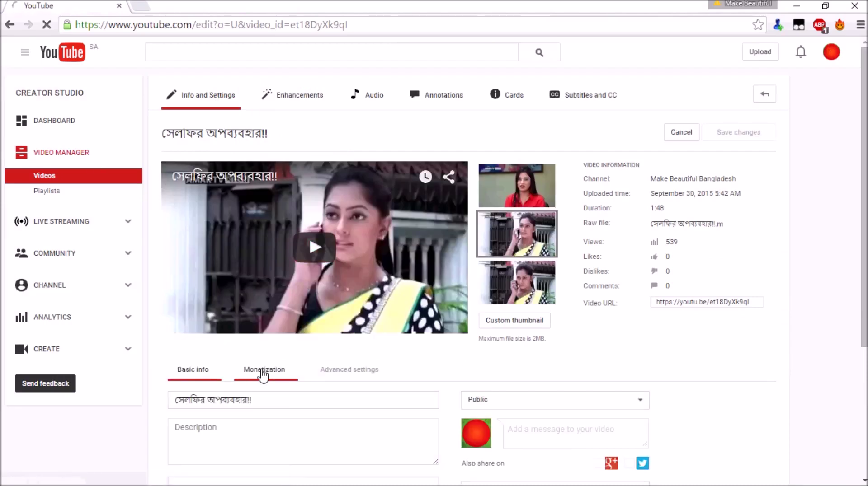
pyautogui.click(264, 367)
pyautogui.scroll(-2, 117, 325)
pyautogui.scroll(-2, 120, 327)
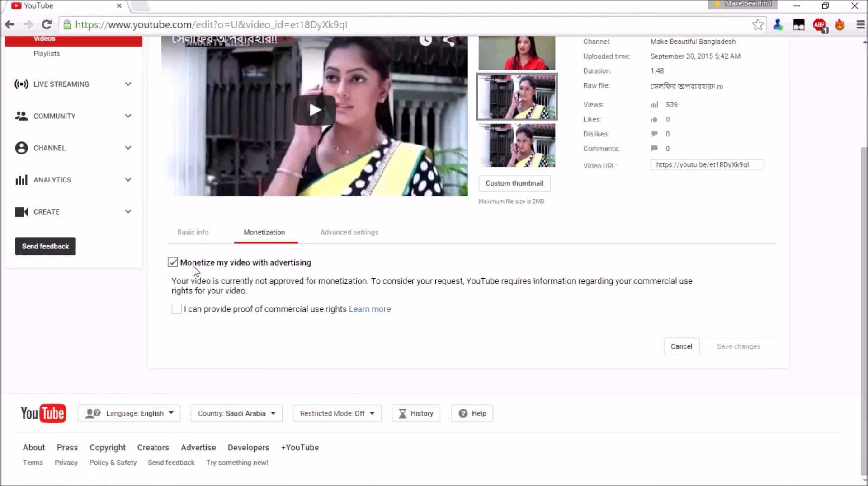
pyautogui.click(176, 311)
pyautogui.scroll(-3, 108, 350)
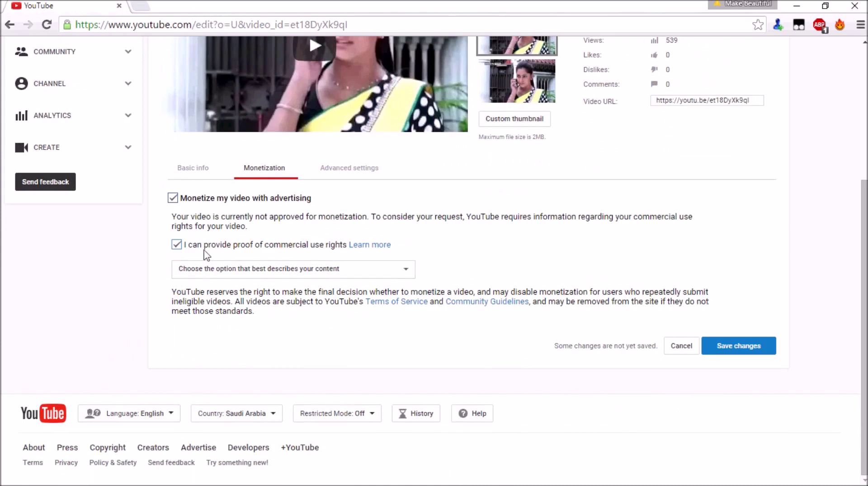
# - Set the content description to "My video contains only my original content."
pyautogui.click(184, 270)
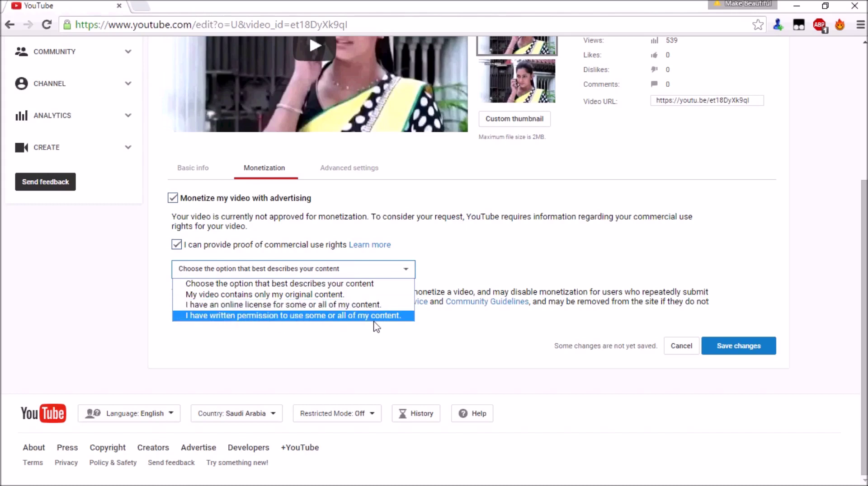
pyautogui.click(262, 295)
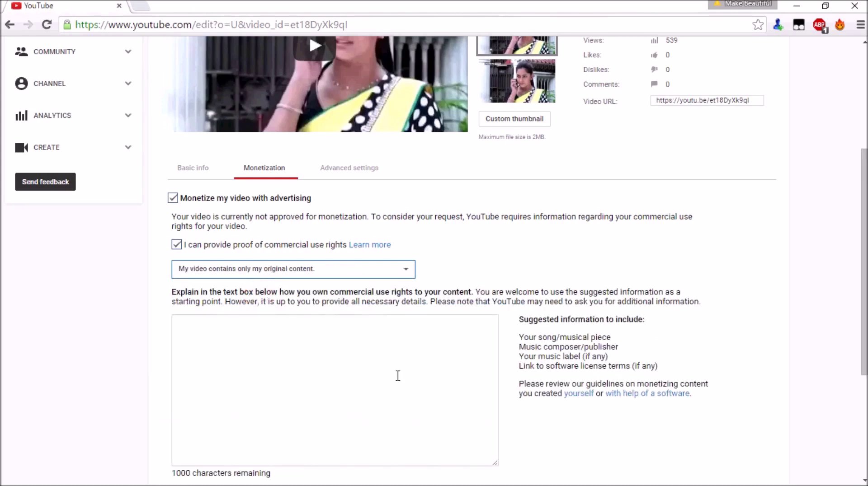
pyautogui.click(285, 270)
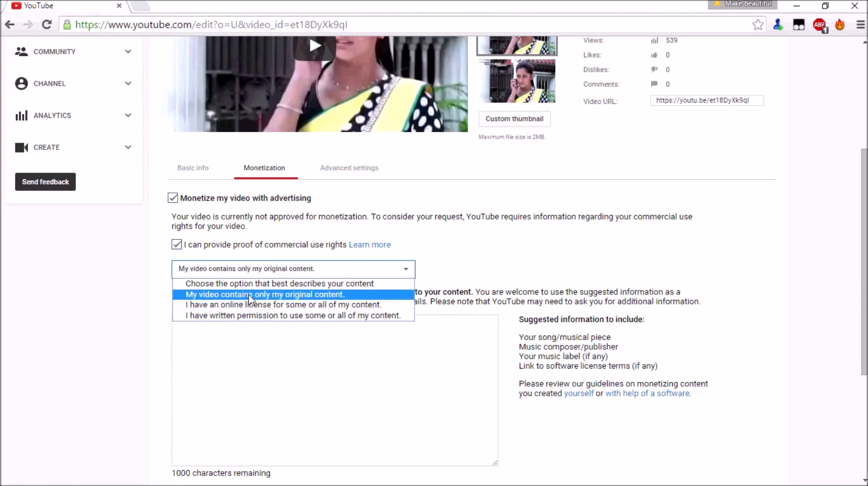
pyautogui.click(323, 296)
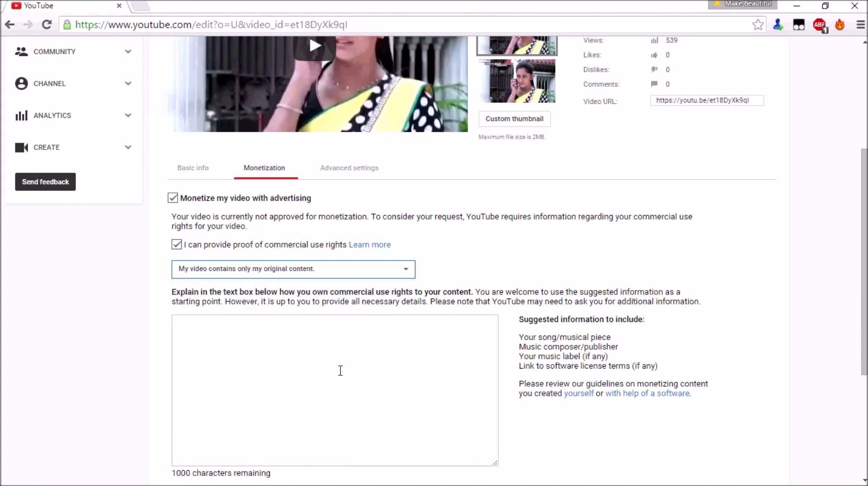
# - Examine the commercial use rights explanation form, its suggested information and the video's details
pyautogui.scroll(-3, 340, 370)
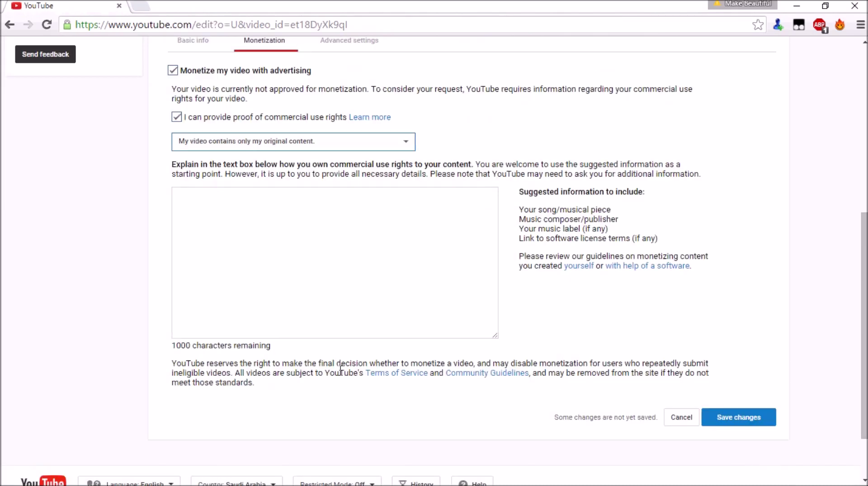
pyautogui.scroll(2, 409, 306)
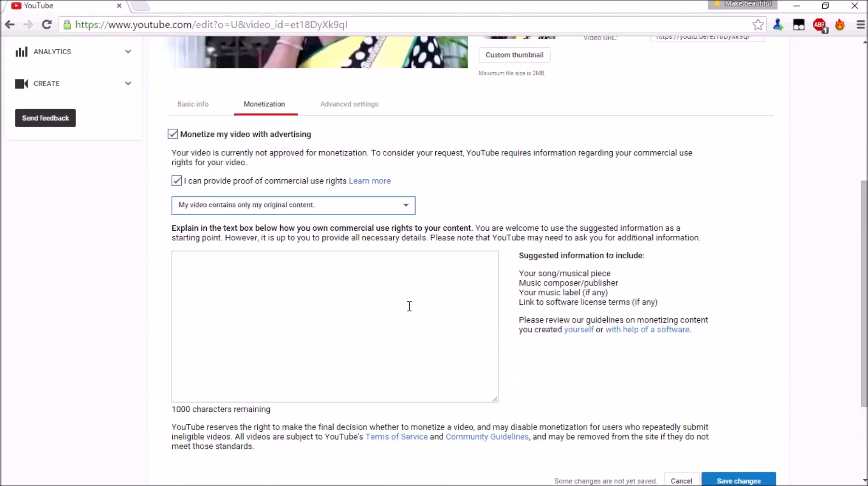
pyautogui.scroll(3, 409, 307)
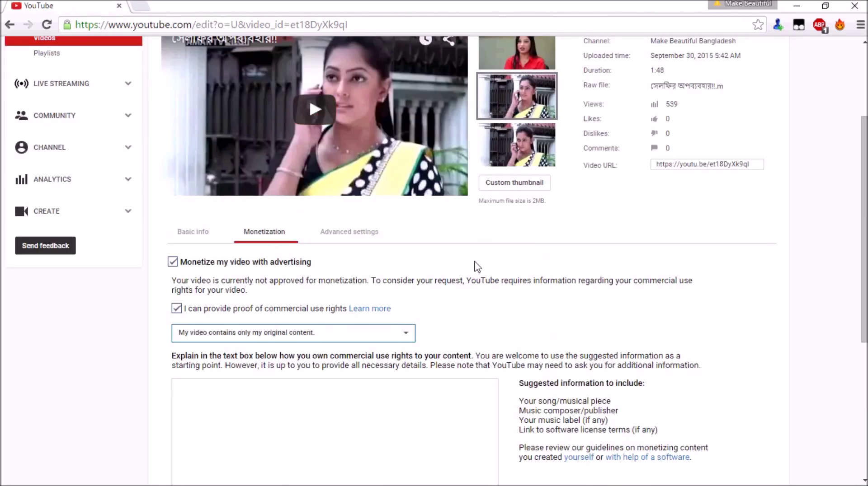
pyautogui.scroll(-2, 475, 265)
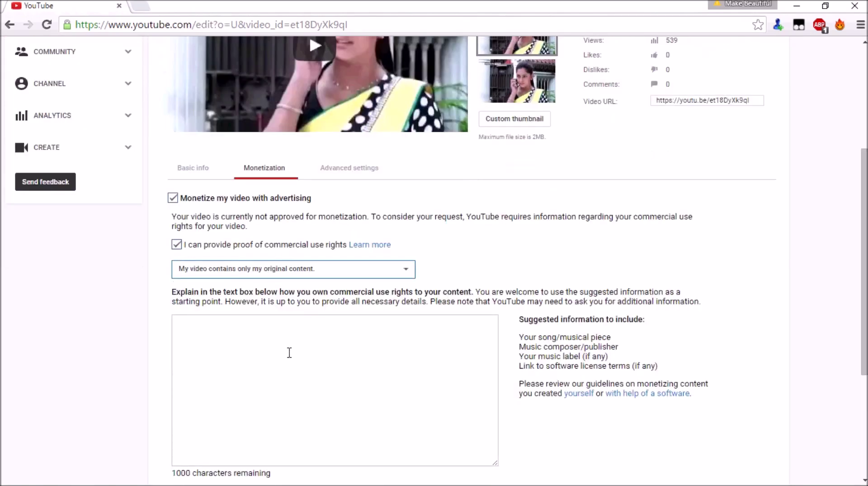
pyautogui.scroll(-2, 289, 354)
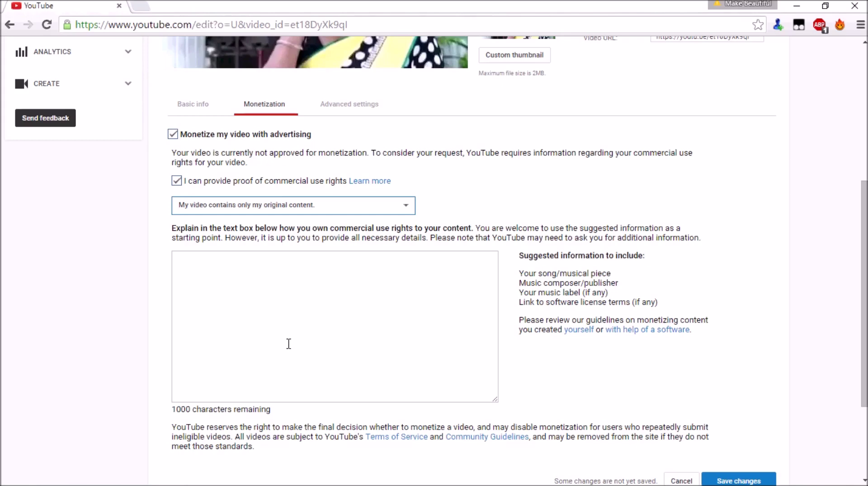
pyautogui.scroll(4, 302, 346)
pyautogui.scroll(-1, 303, 350)
pyautogui.scroll(-1, 303, 351)
pyautogui.scroll(3, 471, 194)
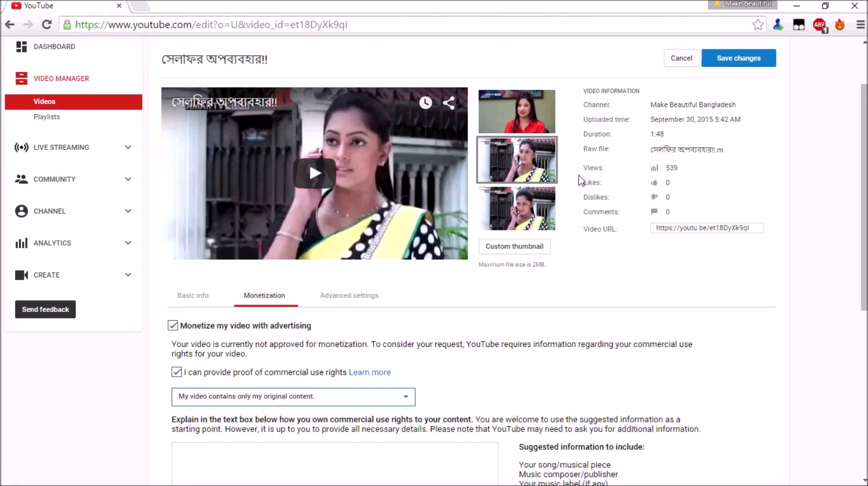
pyautogui.scroll(-3, 593, 264)
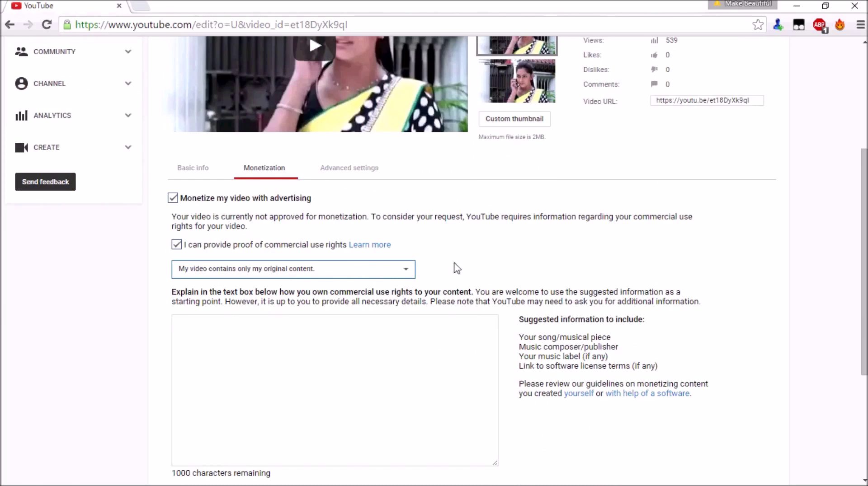
pyautogui.scroll(-2, 453, 258)
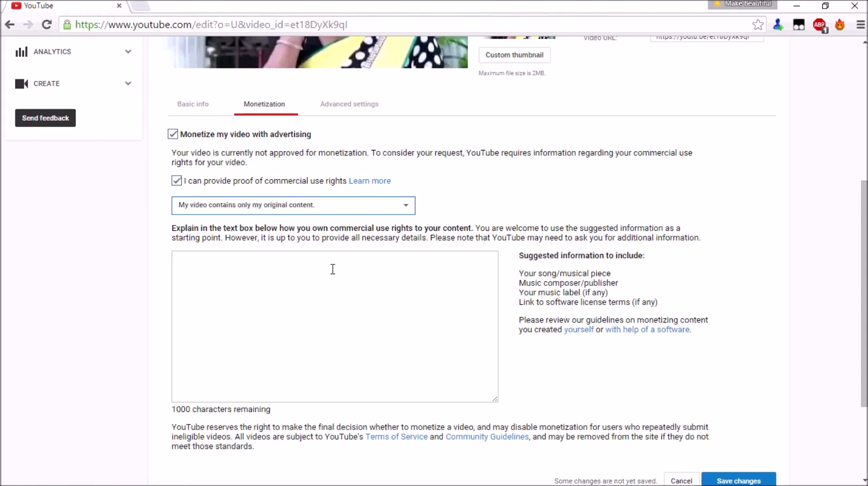
pyautogui.scroll(6, 840, 107)
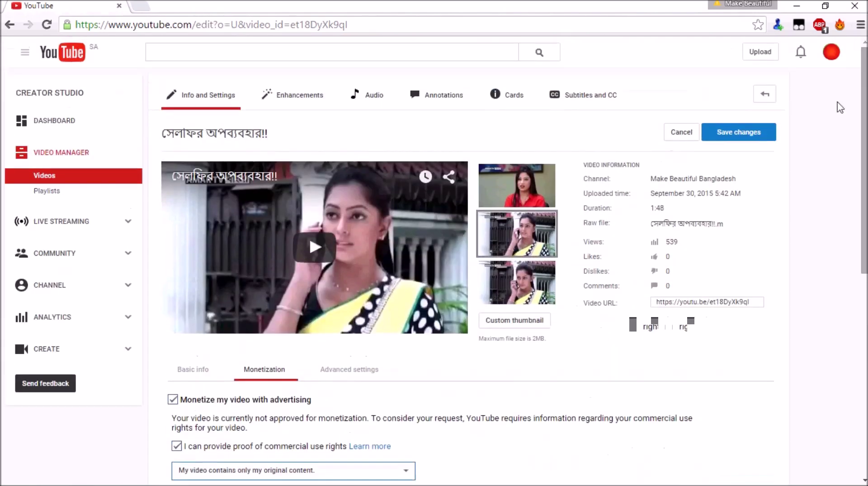
# - Return to the video list without saving the changes and open the draft MOV 4821 for editing
pyautogui.click(64, 153)
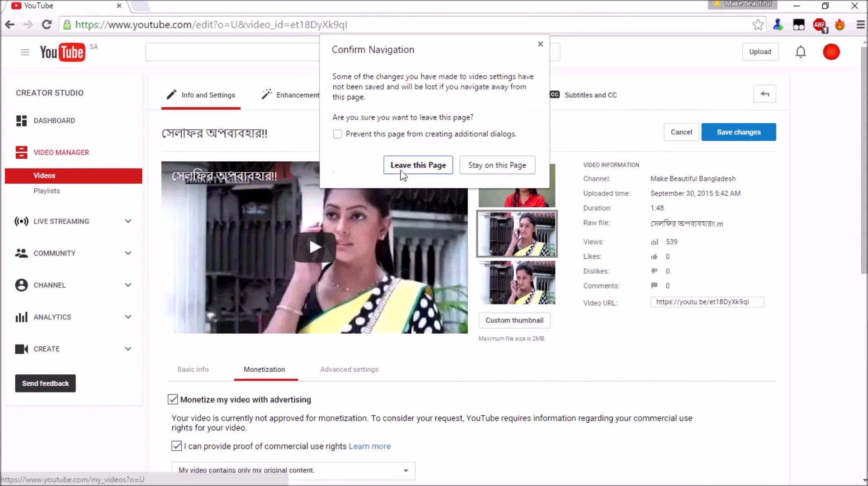
pyautogui.click(417, 165)
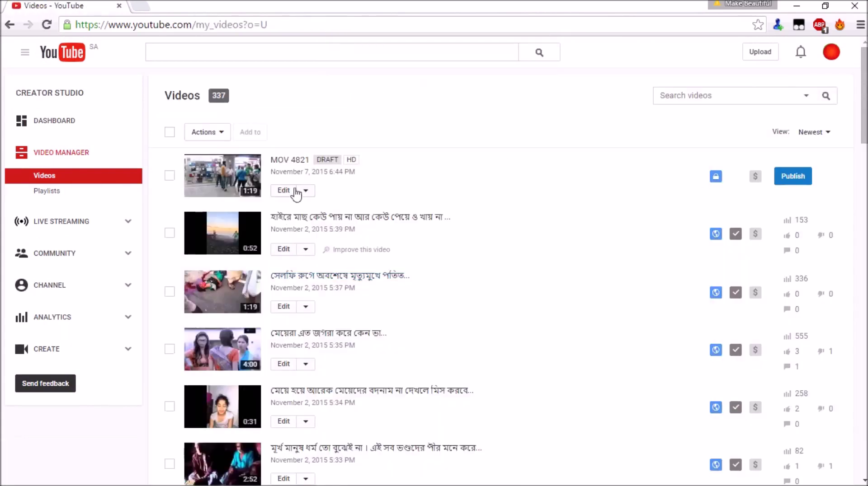
pyautogui.click(283, 192)
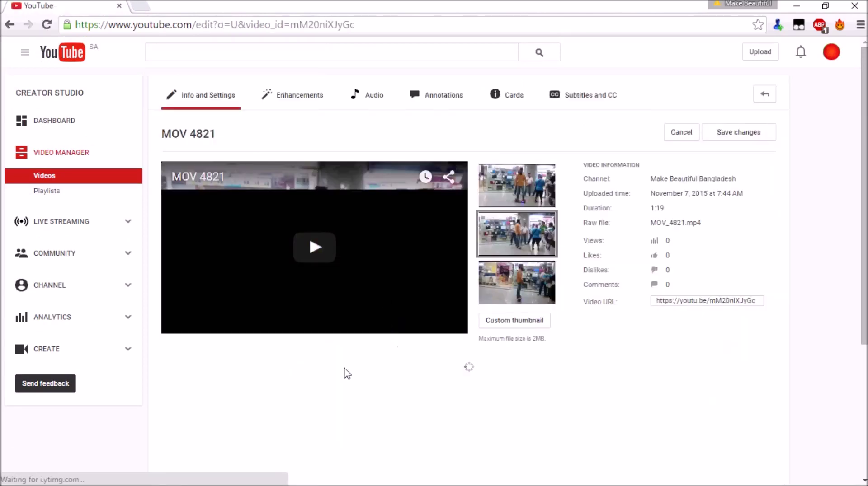
# - Retitle the draft video "Self Balance Segway Scooter First Ride Review"
pyautogui.click(306, 399)
pyautogui.hotkey('ctrl', 'a')
pyautogui.write('Self Balance Segway Scooter First Ride Review')
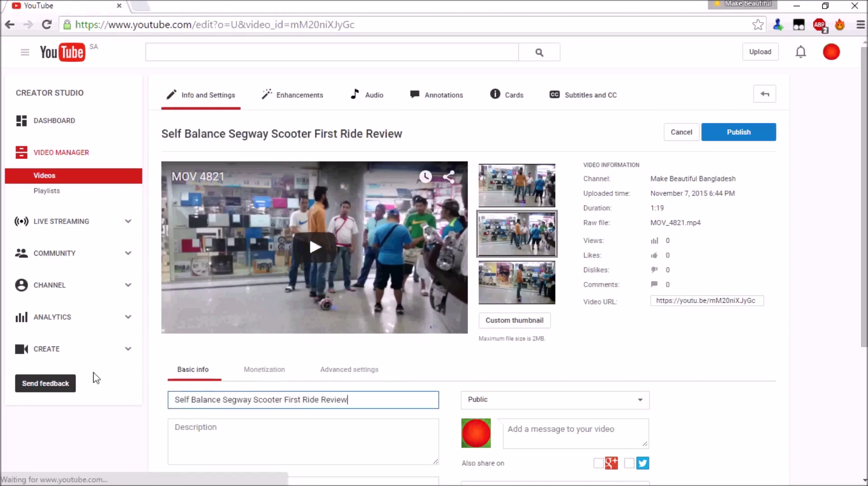
# - Turn on monetization with ads for the draft video
pyautogui.scroll(-1, 273, 416)
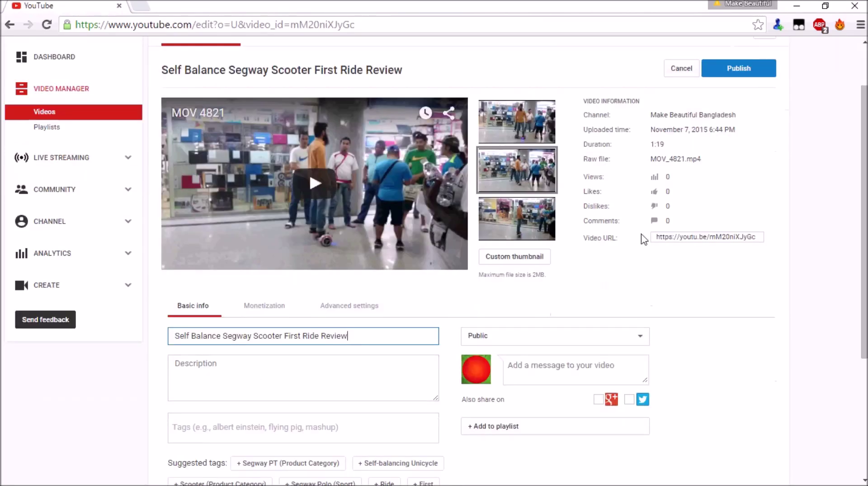
pyautogui.click(292, 309)
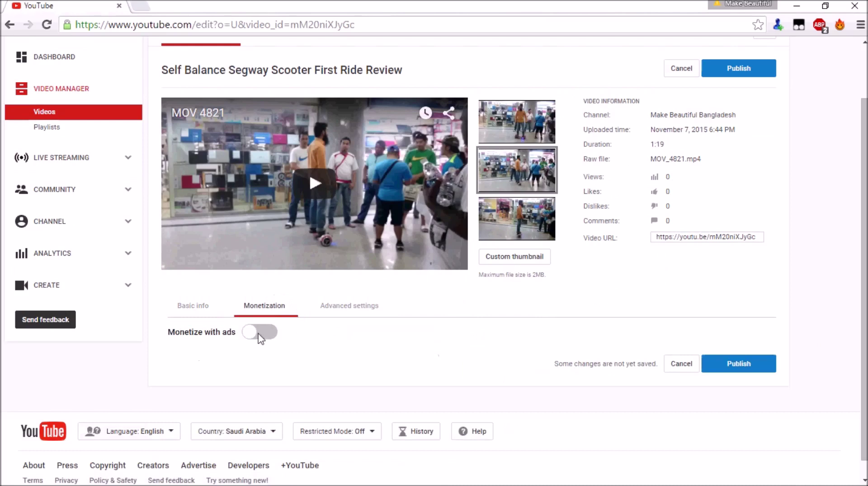
pyautogui.click(278, 334)
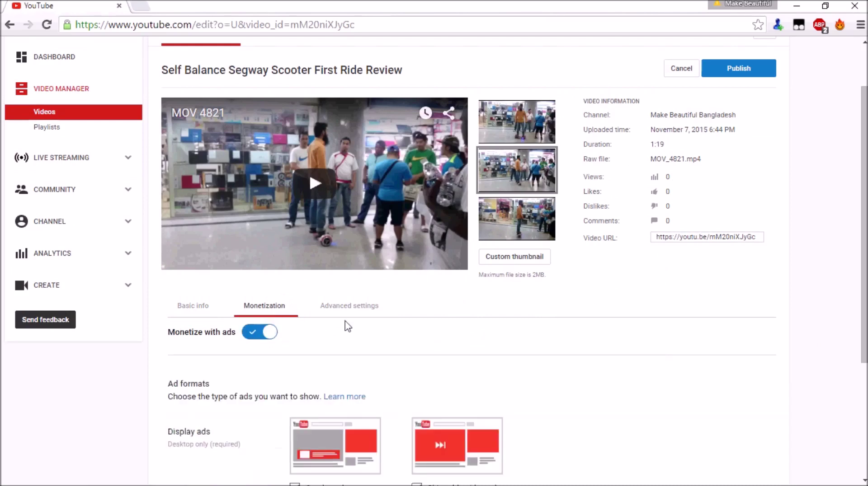
# - Set the video language to English and the category to Science & Technology in the advanced settings
pyautogui.click(345, 307)
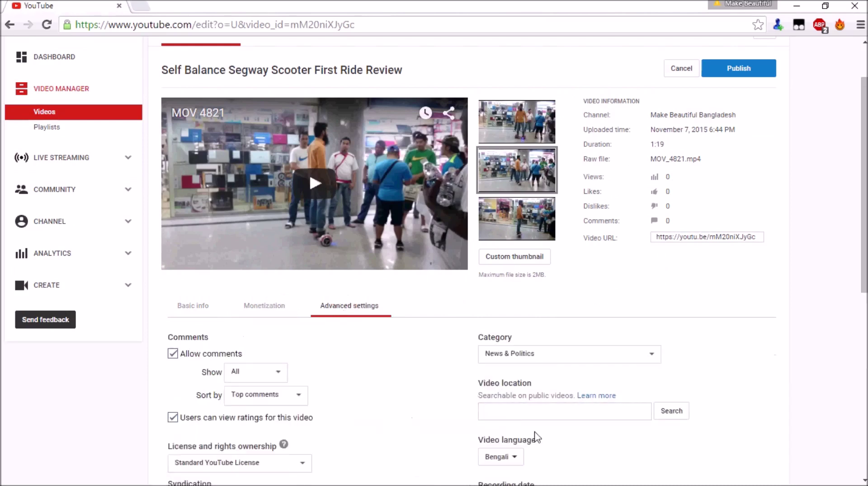
pyautogui.click(515, 457)
pyautogui.click(527, 411)
pyautogui.click(531, 357)
pyautogui.click(538, 318)
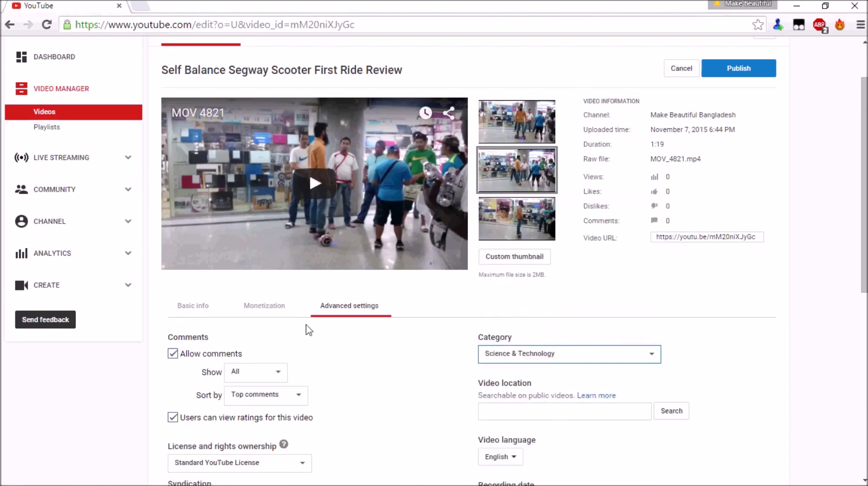
# - Go back to the basic info and preview the opening seconds of the video with the sound muted
pyautogui.click(193, 307)
pyautogui.scroll(2, 497, 298)
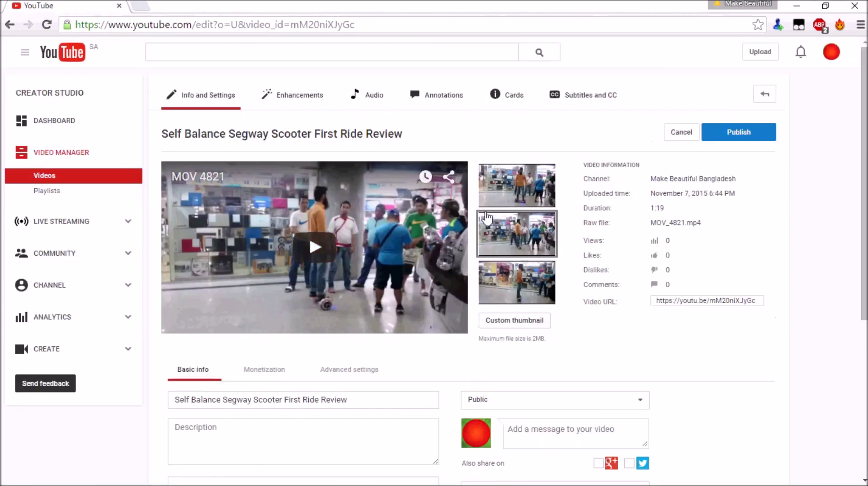
pyautogui.click(331, 252)
pyautogui.click(209, 323)
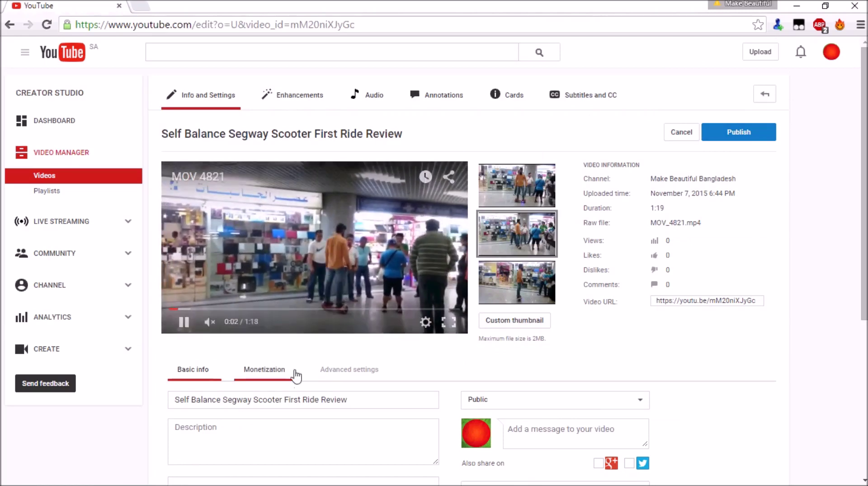
pyautogui.click(292, 254)
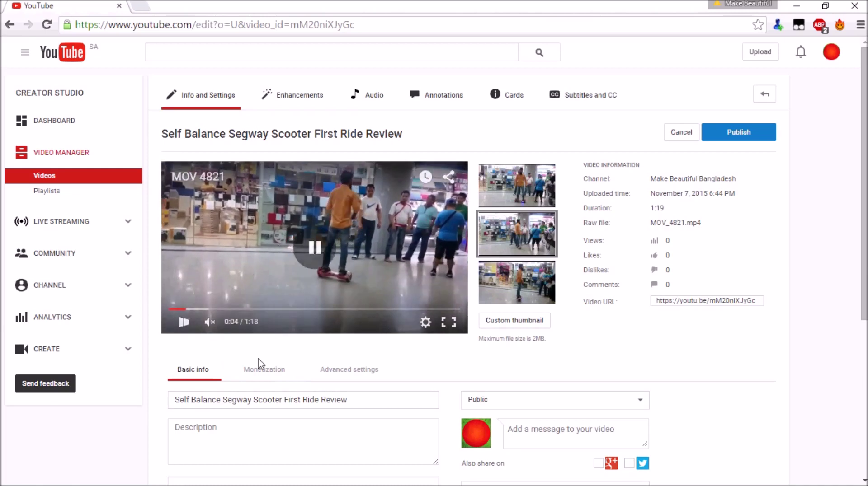
# - Check the ad monetization setting, publish the video, and return to the video list once it is saved
pyautogui.click(265, 370)
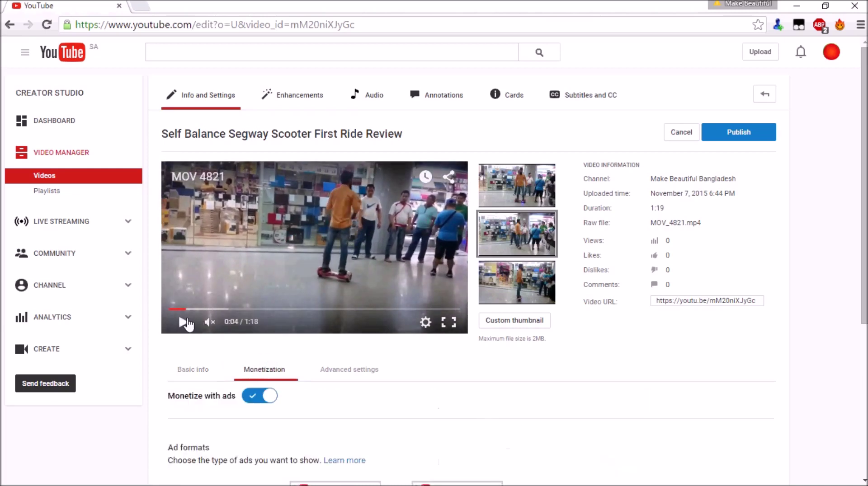
pyautogui.click(735, 134)
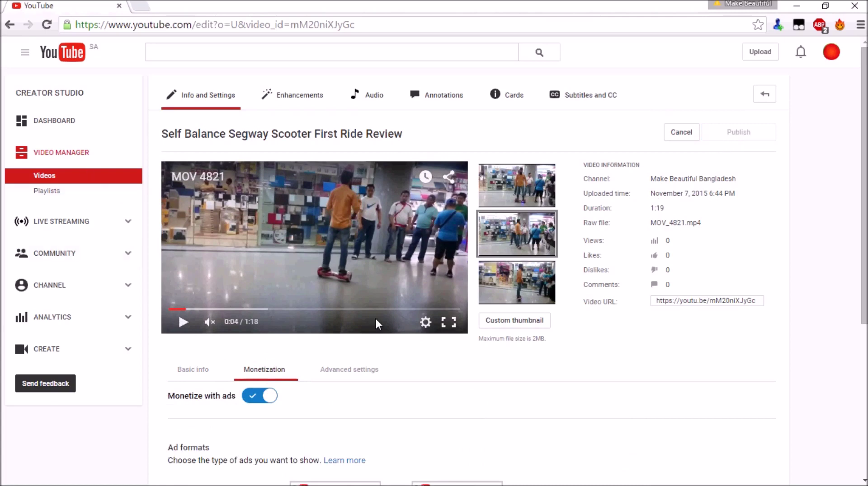
pyautogui.click(76, 154)
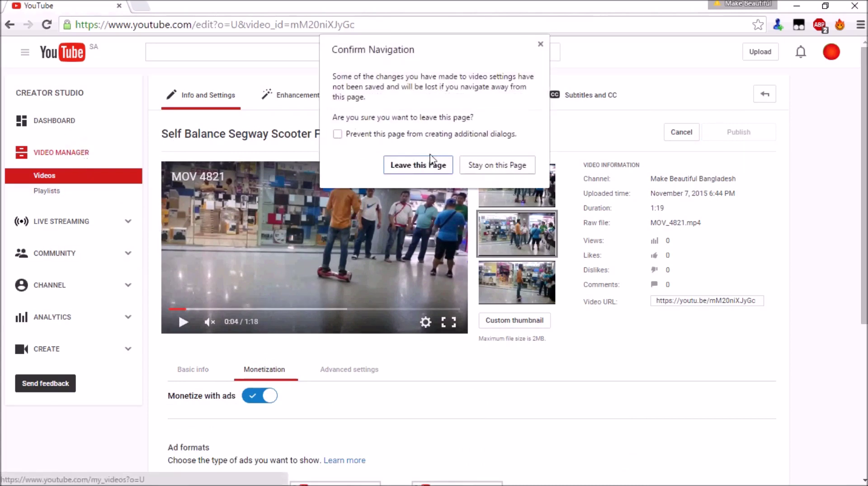
pyautogui.click(474, 168)
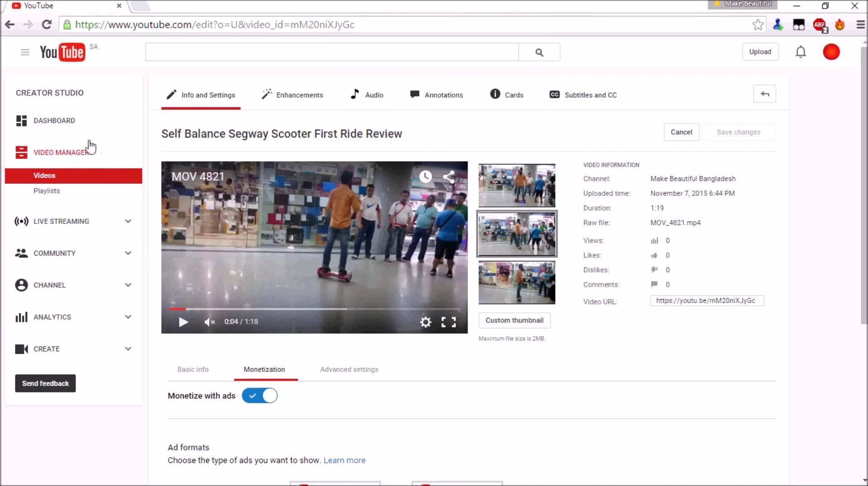
pyautogui.click(72, 153)
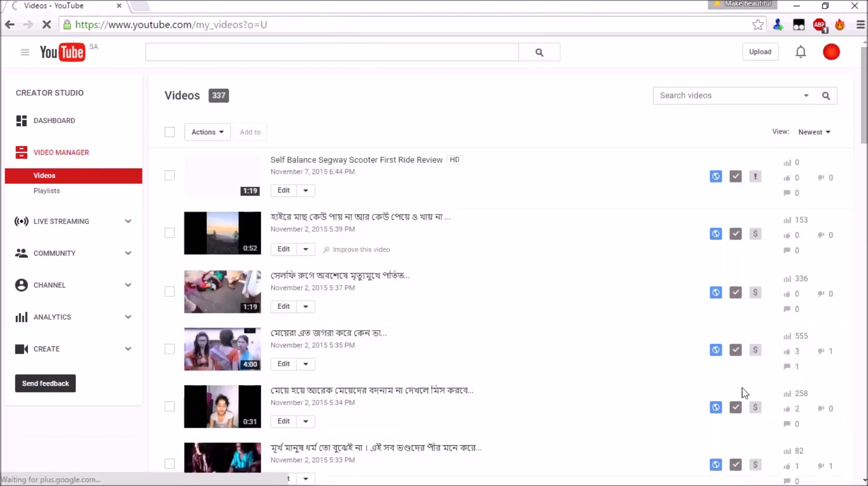
# - Open the Self Balance Segway Scooter First Ride Review video for editing and show its monetization settings
pyautogui.click(759, 183)
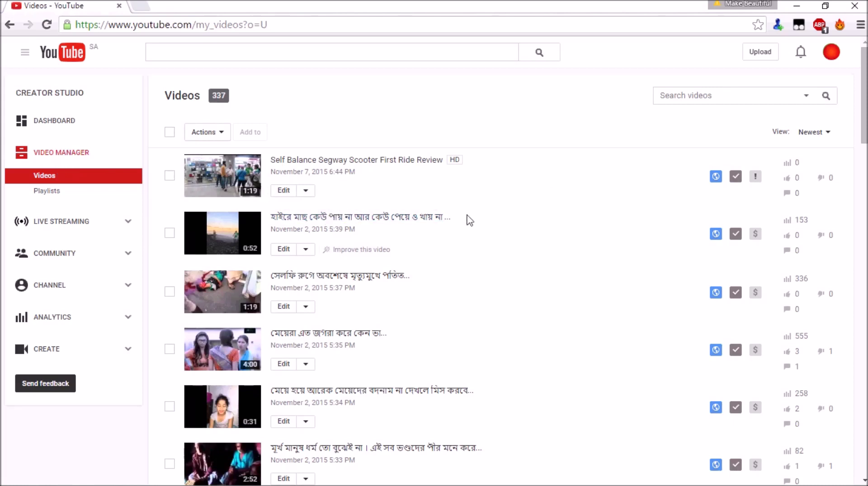
pyautogui.click(282, 192)
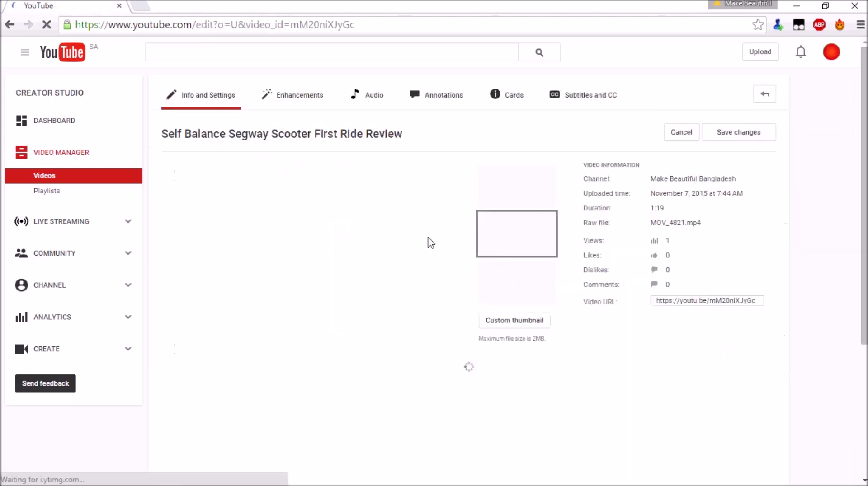
pyautogui.scroll(-1, 357, 222)
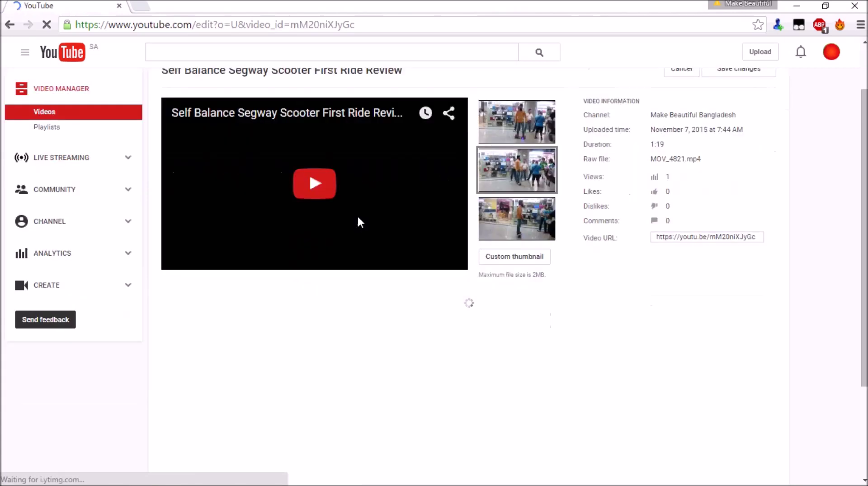
pyautogui.scroll(-1, 316, 235)
pyautogui.click(268, 243)
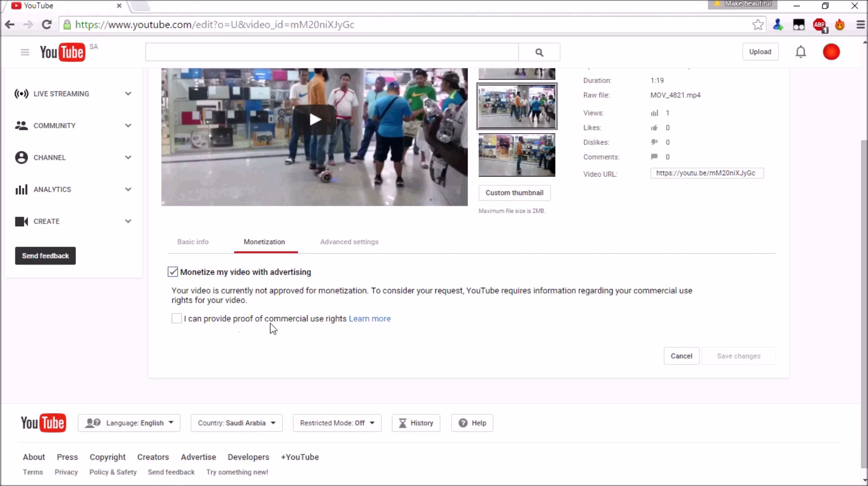
# - Declare that proof of commercial use rights can be provided, and describe the content as "My video contains only my original content."
pyautogui.click(177, 319)
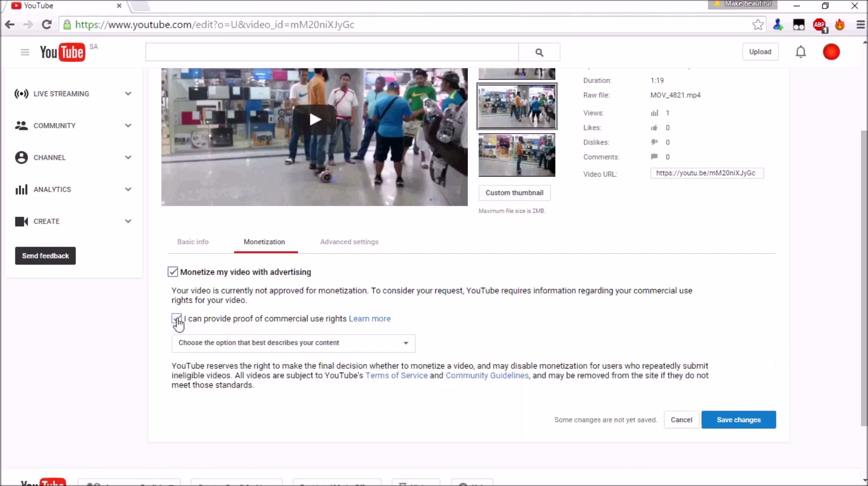
pyautogui.scroll(-2, 172, 326)
pyautogui.click(245, 281)
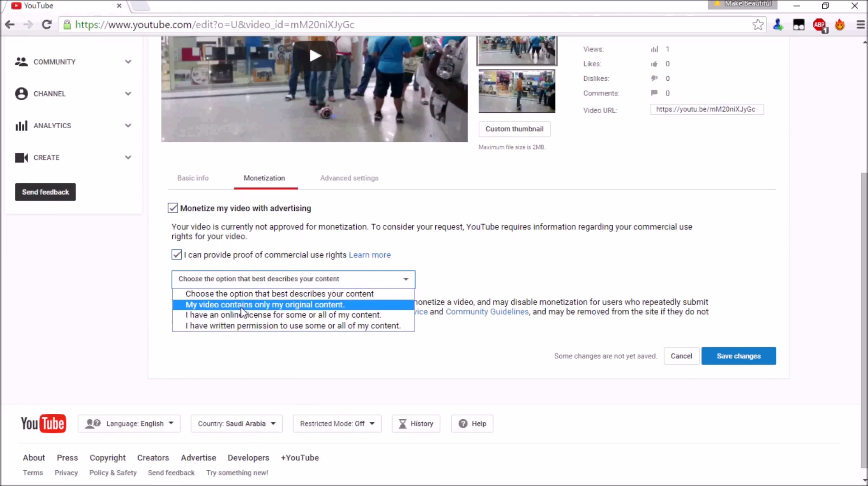
pyautogui.click(262, 307)
# - Start the commercial use rights explanation with the greeting "Hello Sir," on its own line
pyautogui.click(262, 333)
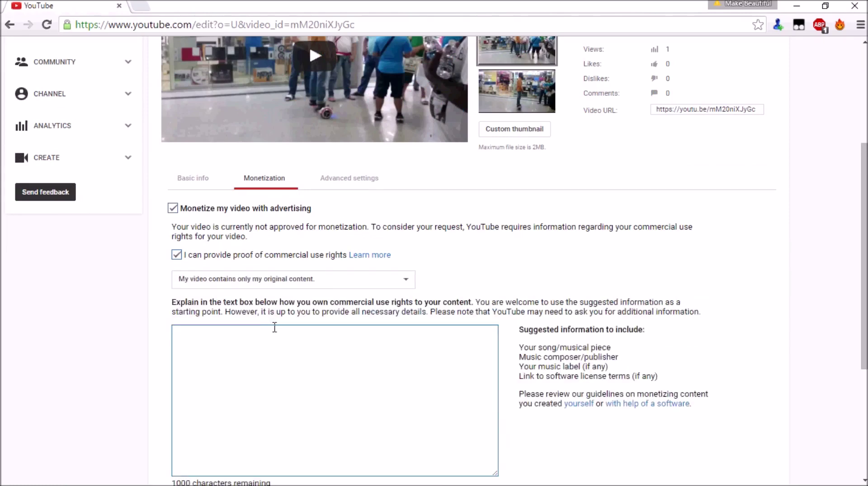
pyautogui.scroll(2, 347, 303)
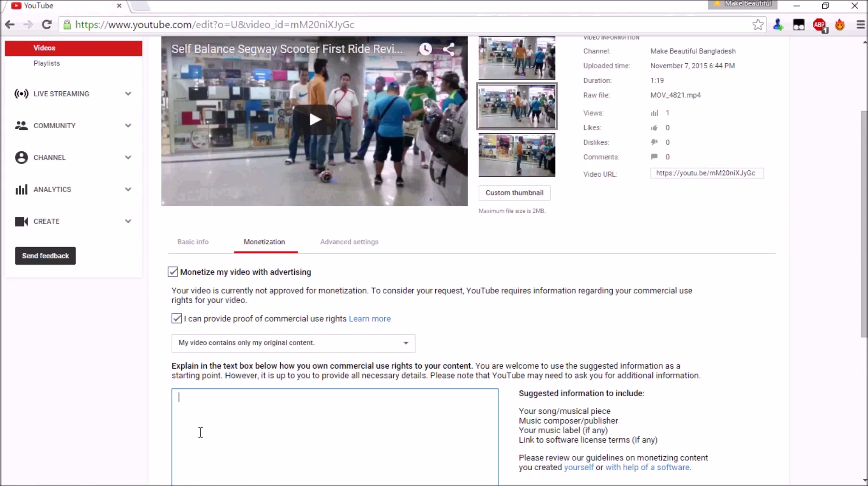
pyautogui.scroll(-6, 201, 433)
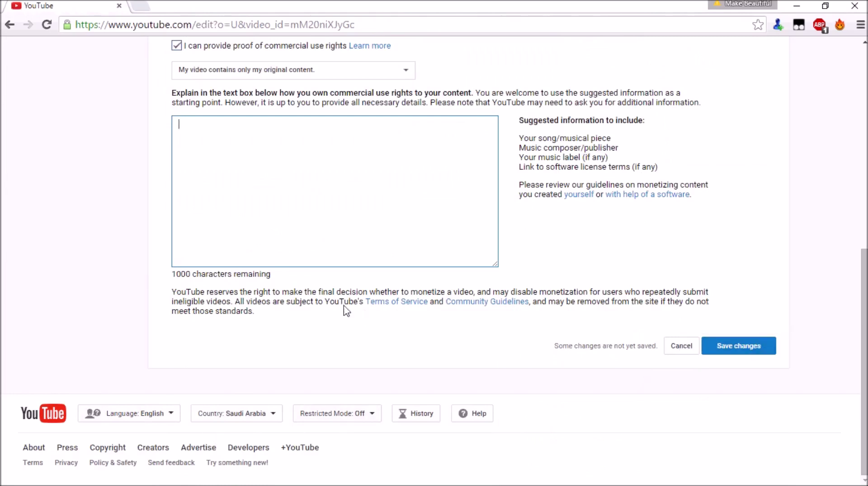
pyautogui.scroll(4, 344, 310)
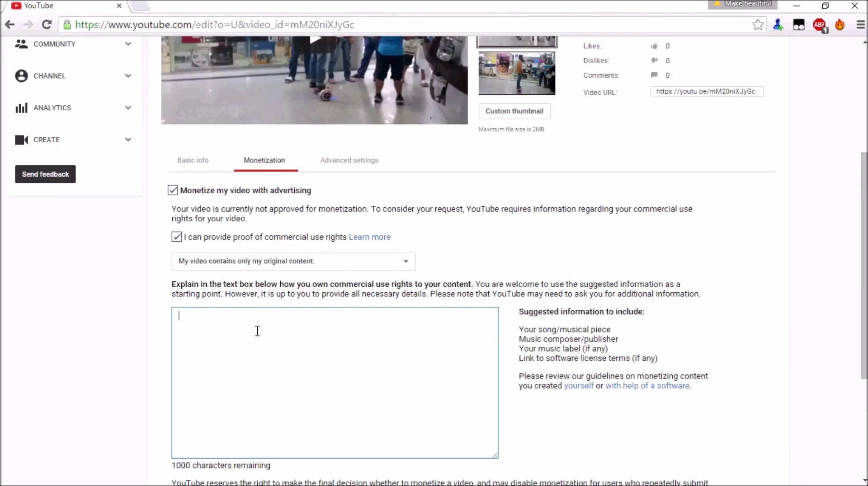
pyautogui.write('Hello Sir')
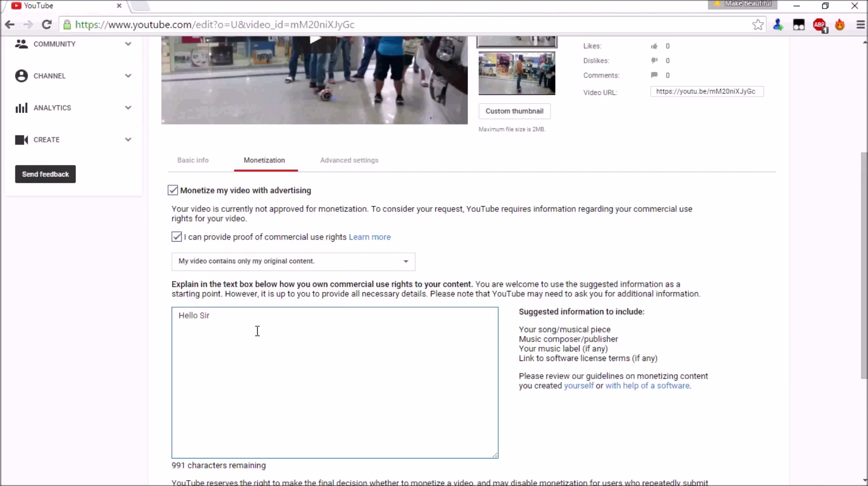
pyautogui.write(',')
pyautogui.press('Return')
# - Write "This video my original content." below the greeting, correcting the spelling of "original" with the spell-checker suggestion
pyautogui.write('This video my orginal')
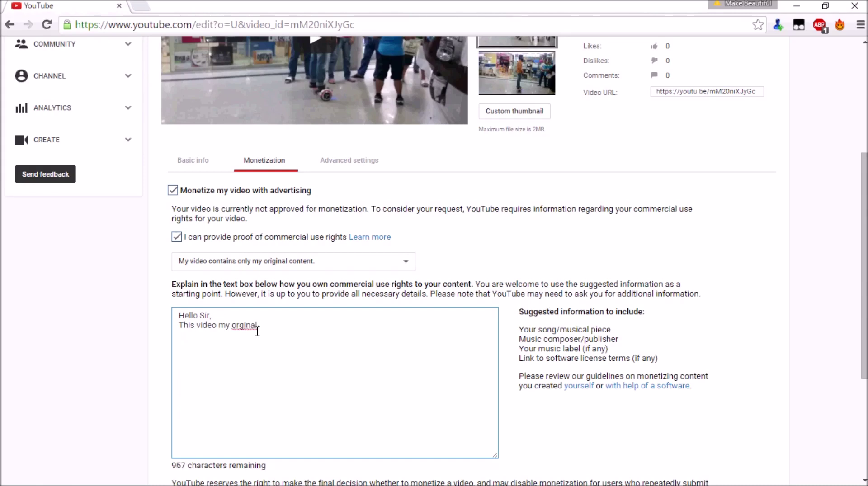
pyautogui.press('BackSpace')
pyautogui.press('BackSpace')
pyautogui.press('BackSpace')
pyautogui.write('ial content.')
pyautogui.click(245, 326)
pyautogui.rightClick(246, 325)
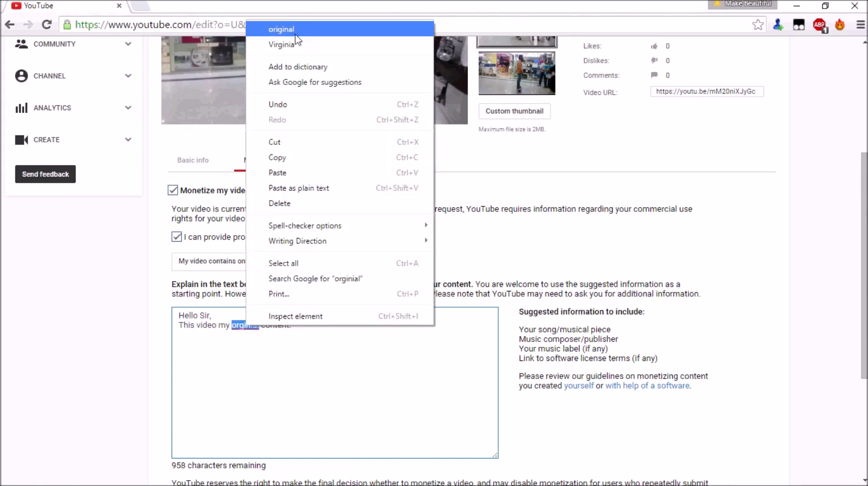
pyautogui.click(281, 30)
# - Continue the explanation with the recording date: "I taken this video 30 Oct,2015."
pyautogui.click(306, 321)
pyautogui.write('I taken ')
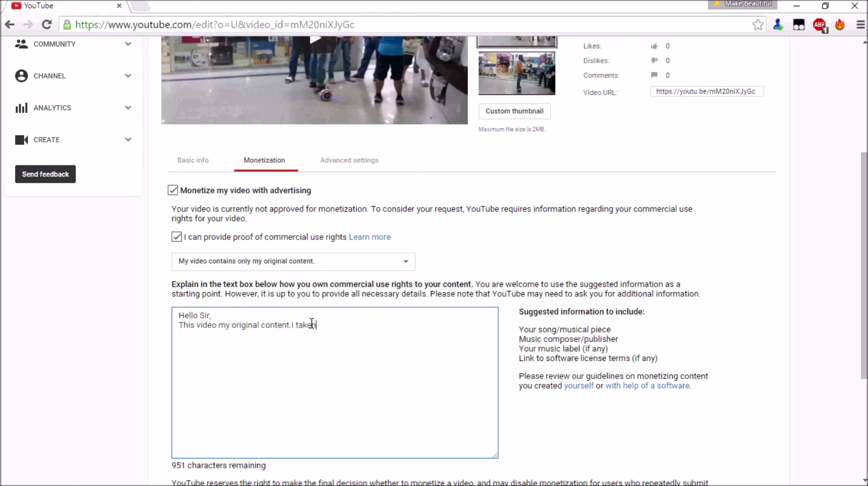
pyautogui.write('this video')
pyautogui.write('30 Oc')
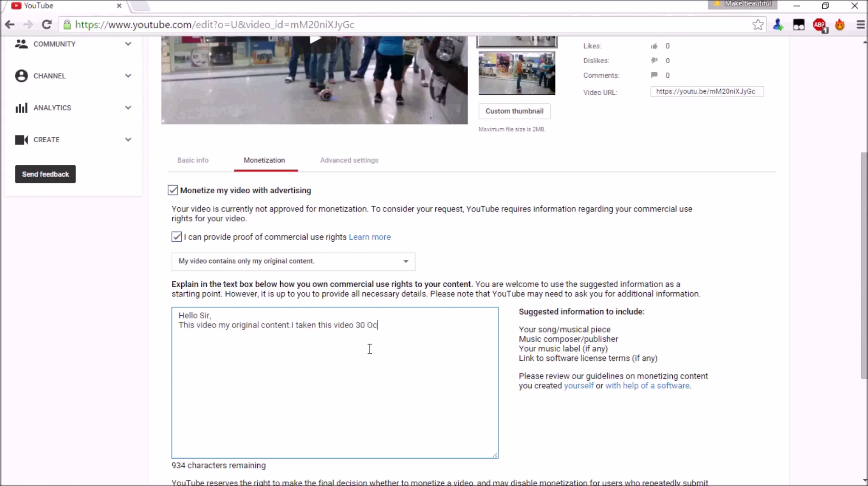
pyautogui.write('t,2015')
pyautogui.write('.')
pyautogui.write('Oct,2015.I')
# - Add the camera used to the explanation: "I used my Mobile Device Sony Xperia Z1 Camera."
pyautogui.write(' used my ')
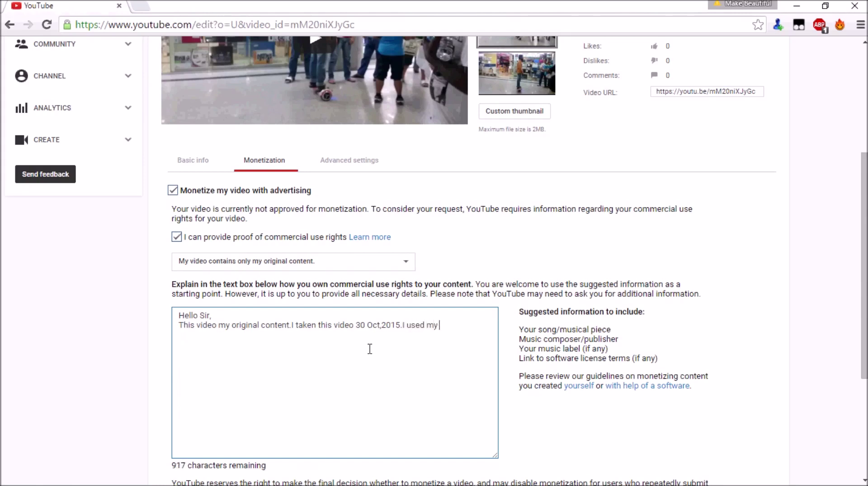
pyautogui.write('MOb')
pyautogui.press('BackSpace')
pyautogui.press('BackSpace')
pyautogui.write('obile Device Sony Xperia Z1 Camera.')
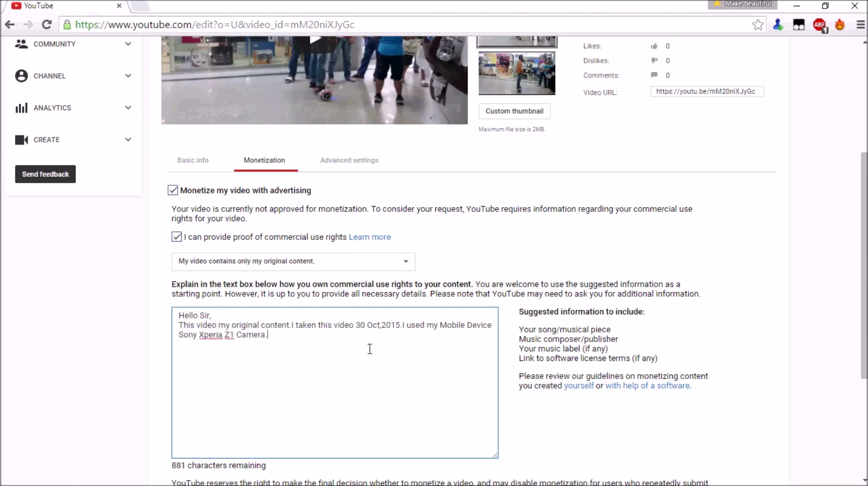
# - Add the filming location to the explanation: "i Taken this video location in Riyadh,Saudi Arabia some where in computer shop."
pyautogui.write(' L')
pyautogui.press('BackSpace')
pyautogui.write('i Taken this video loc')
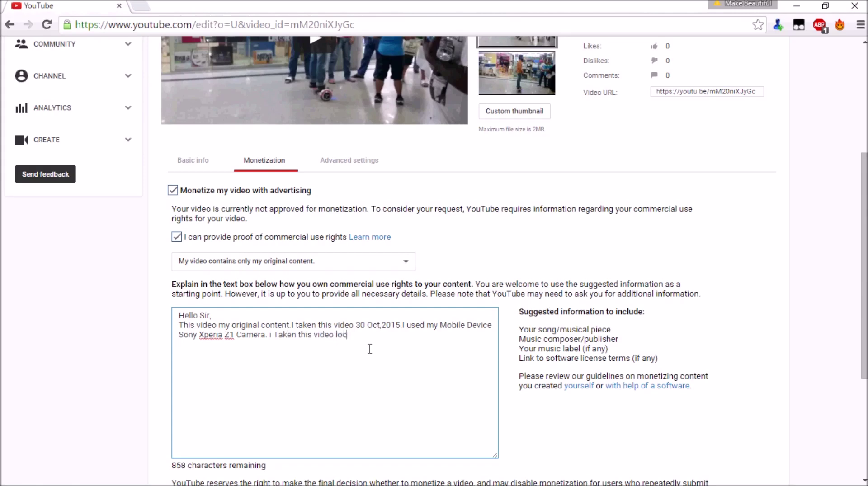
pyautogui.write('ation in Riyadh,Saudi Arabia ')
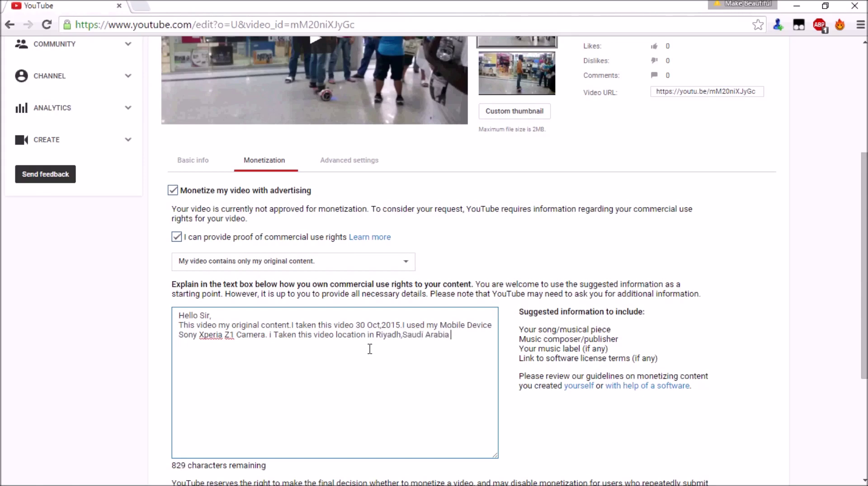
pyautogui.write('some where in computer ')
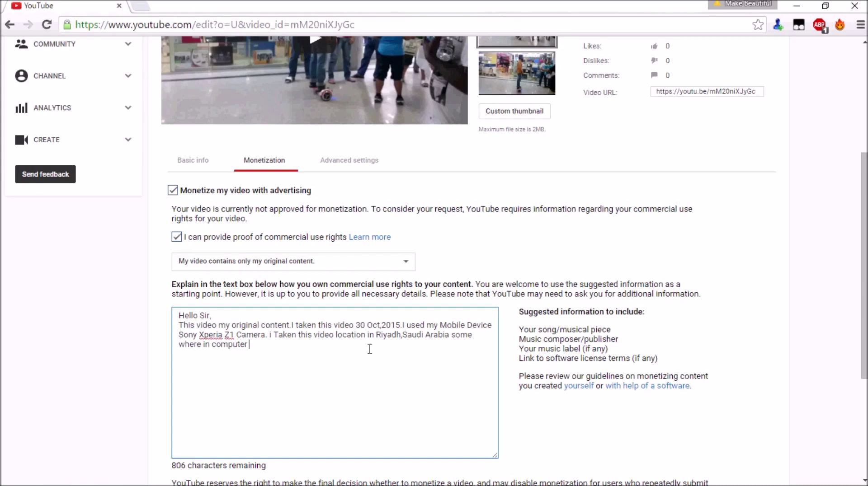
pyautogui.write('shop.please app')
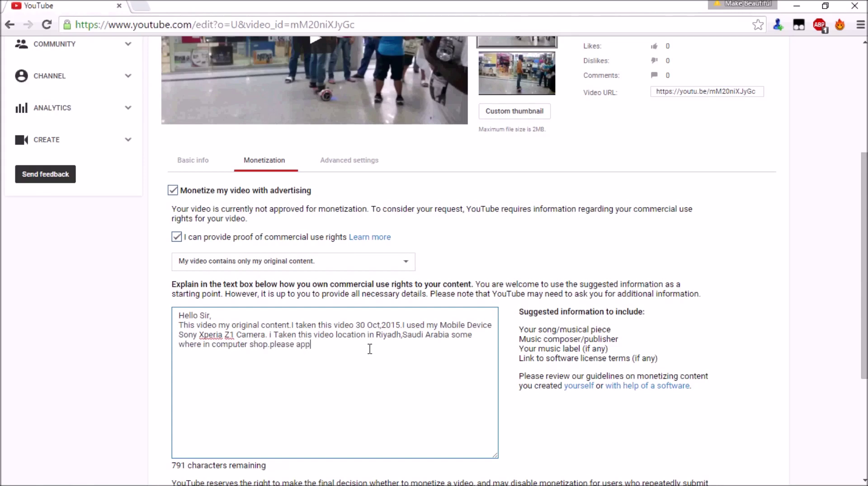
# - Finish the explanation with the request "please approve my this content monetize.", correcting the spelling of "monetize"
pyautogui.write('rove my this content moeti')
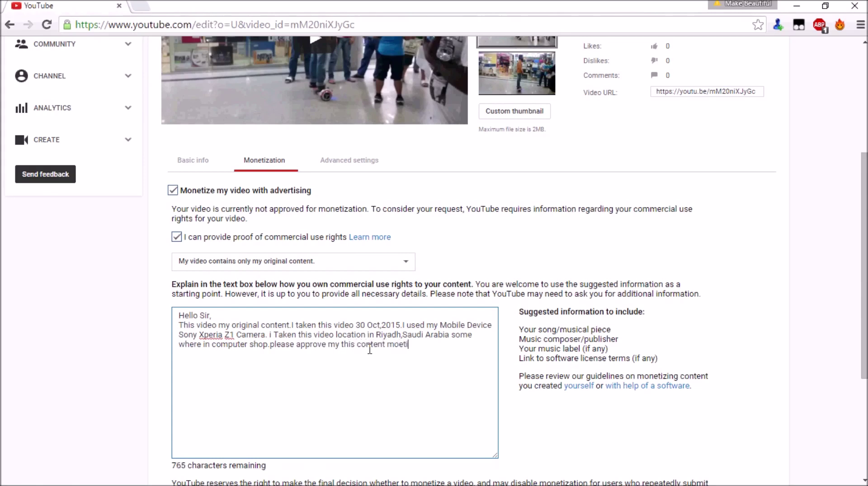
pyautogui.write('ze')
pyautogui.press('Left')
pyautogui.press('Left')
pyautogui.press('Left')
pyautogui.press('Left')
pyautogui.write('n')
pyautogui.click(441, 345)
pyautogui.write('.')
# - Review the completed rights explanation against the suggested information to include and the rest of the video's monetization page
pyautogui.scroll(-5, 357, 329)
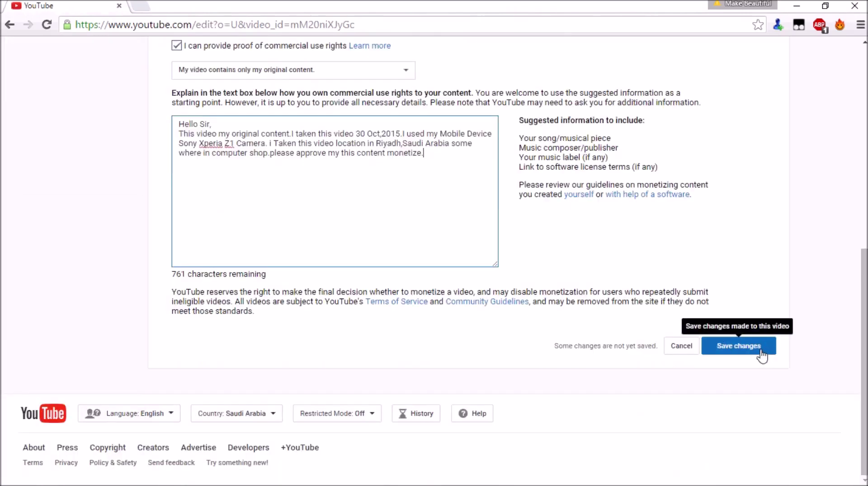
pyautogui.scroll(1, 762, 357)
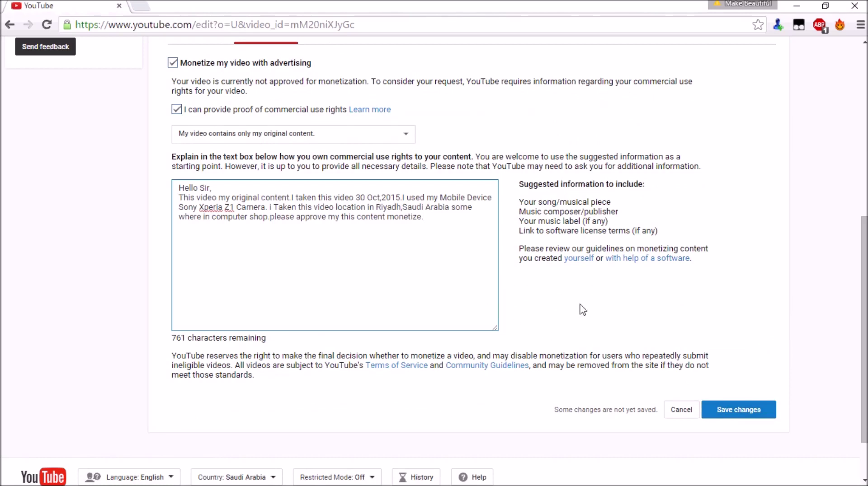
pyautogui.moveTo(519, 184); pyautogui.dragTo(596, 196)
pyautogui.click(595, 196)
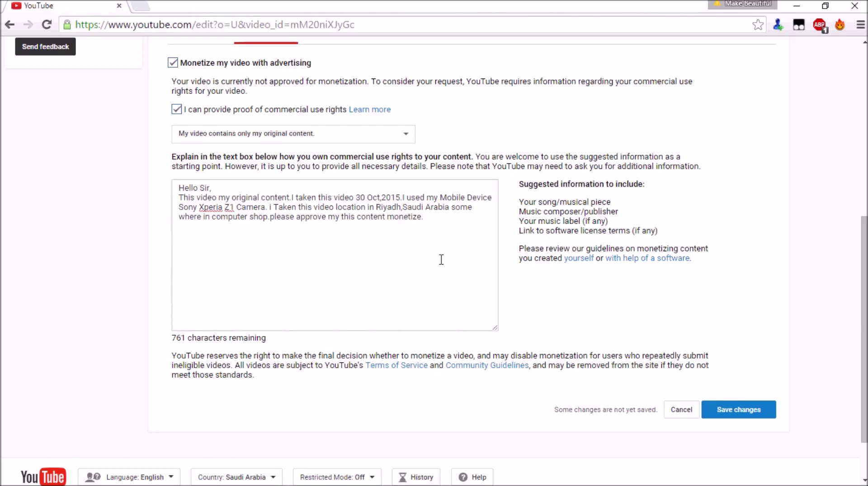
pyautogui.click(373, 268)
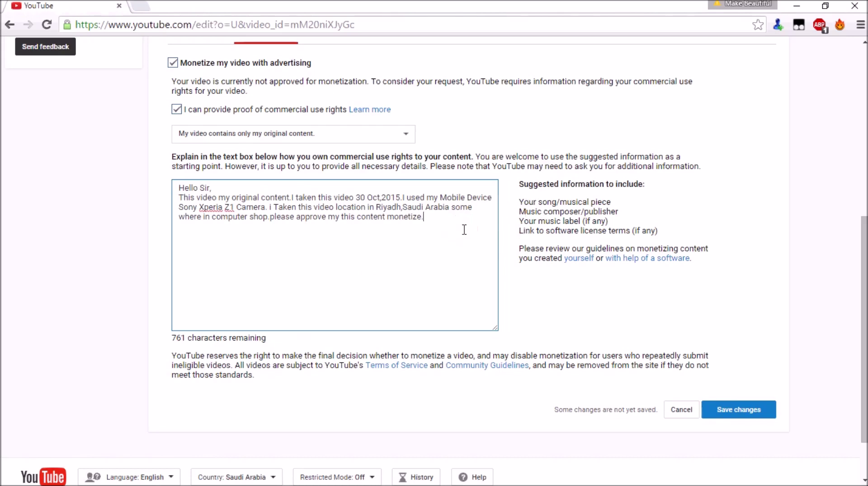
pyautogui.scroll(5, 461, 233)
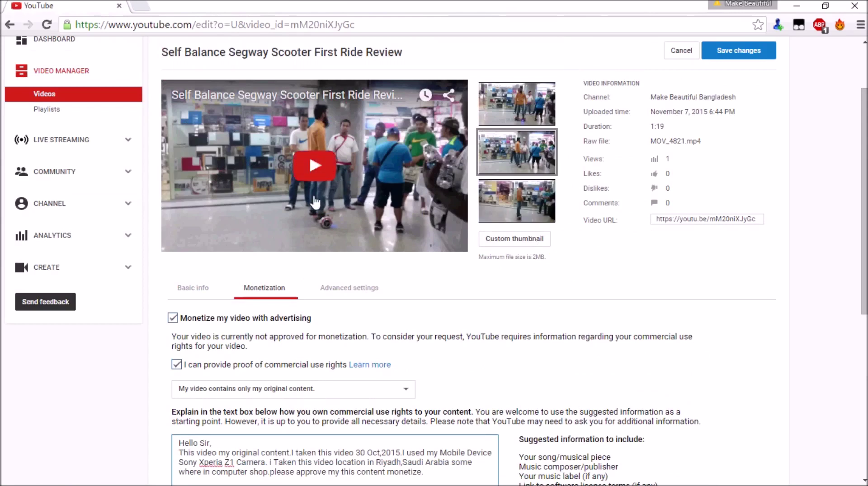
pyautogui.scroll(-3, 393, 362)
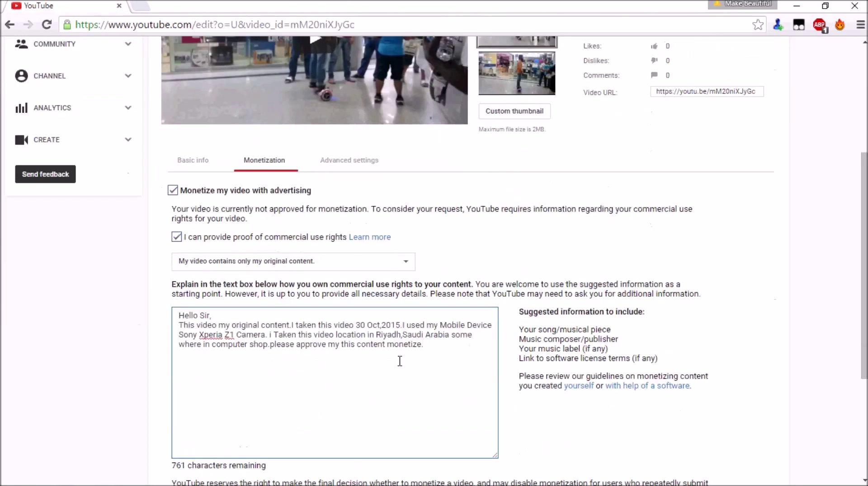
pyautogui.scroll(4, 401, 360)
pyautogui.scroll(-8, 410, 350)
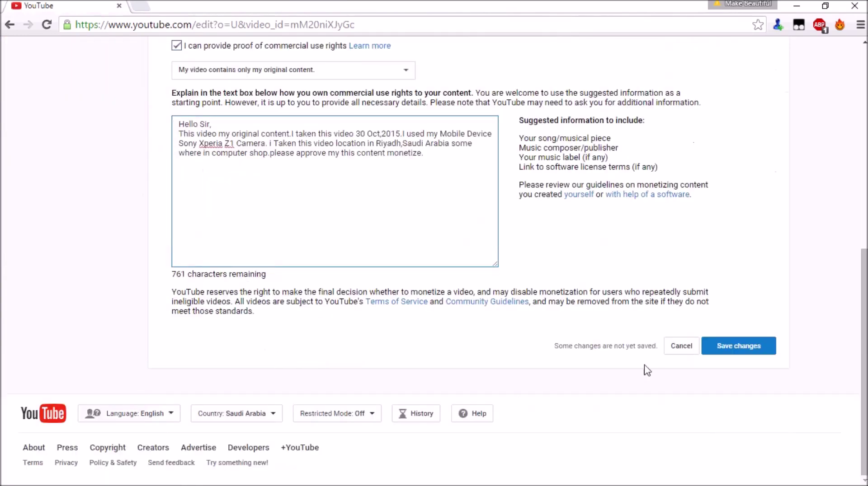
# - Save the video's monetization changes and return to the video list
pyautogui.click(733, 352)
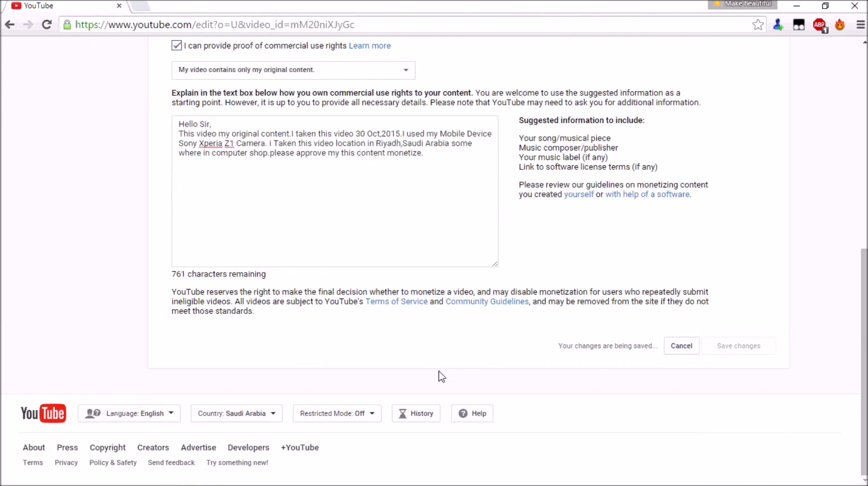
pyautogui.scroll(8, 242, 219)
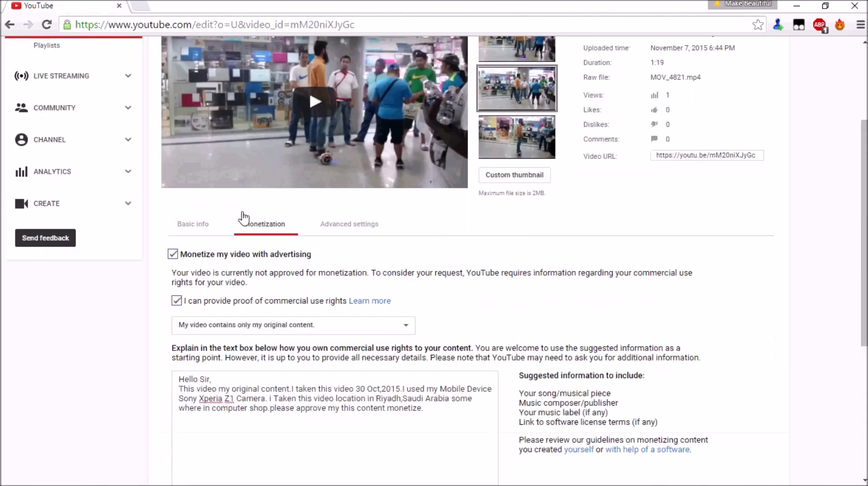
pyautogui.click(84, 160)
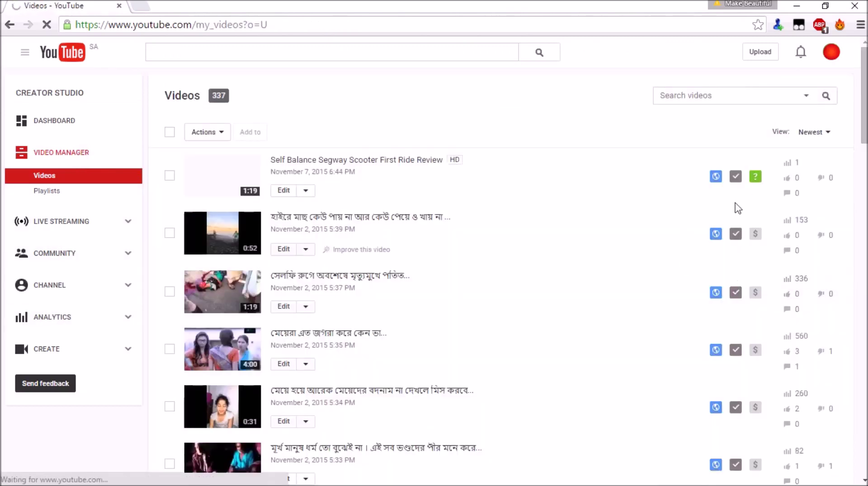
# - Check the Segway scooter video's monetization status, and view and reload the second page of the video list
pyautogui.click(756, 177)
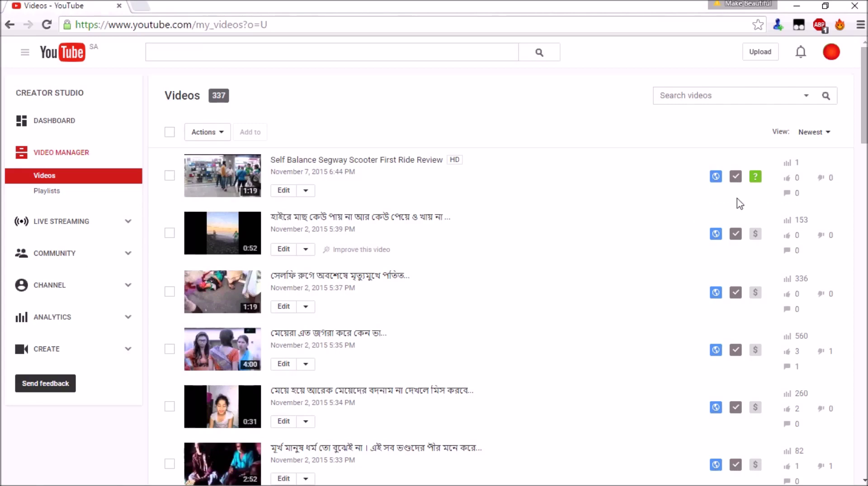
pyautogui.moveTo(754, 183)
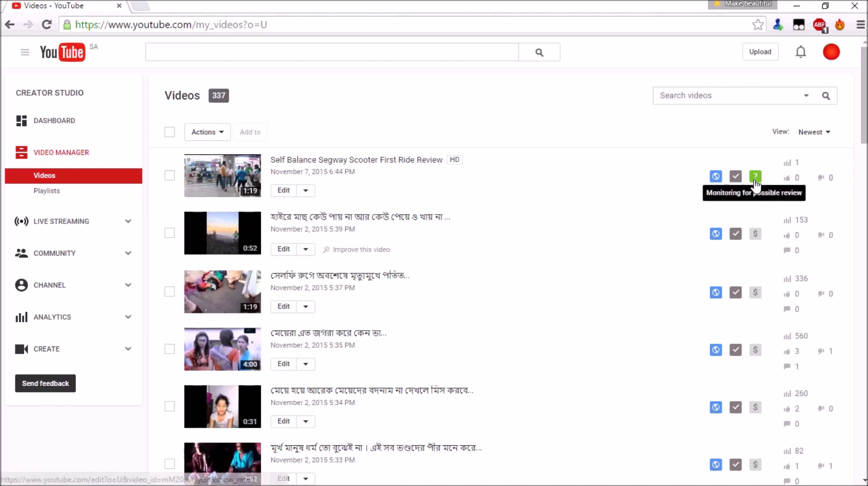
pyautogui.scroll(-20, 805, 388)
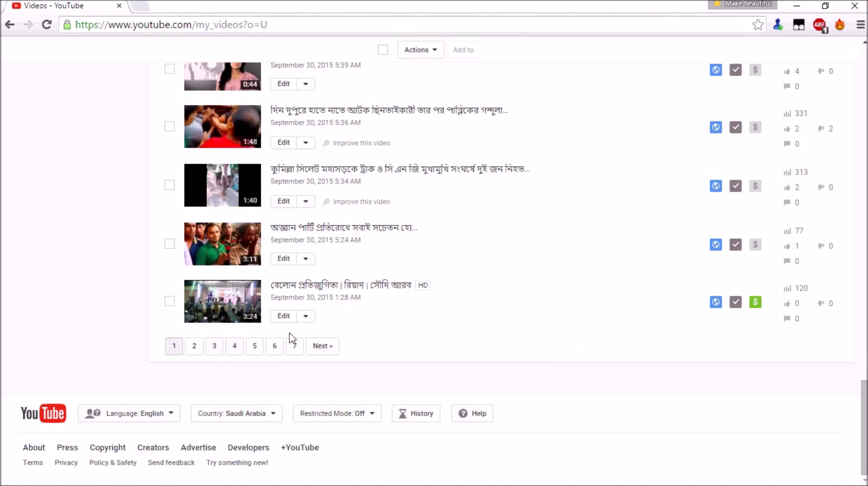
pyautogui.click(199, 347)
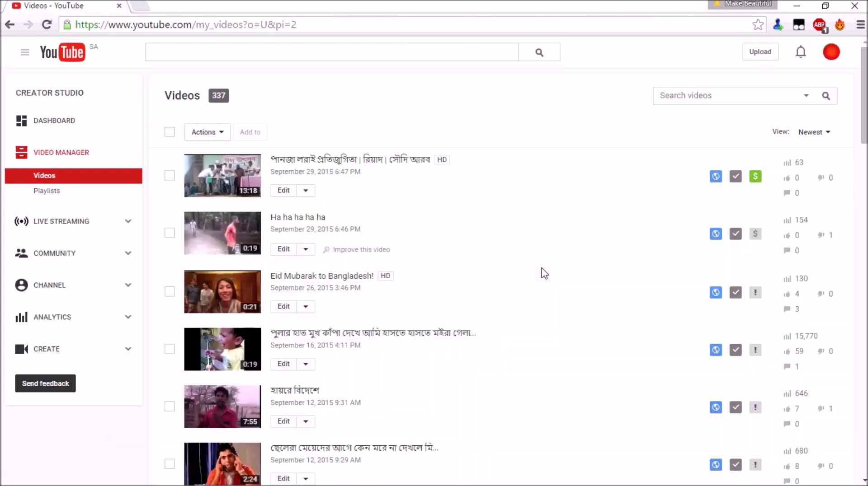
pyautogui.press('F5')
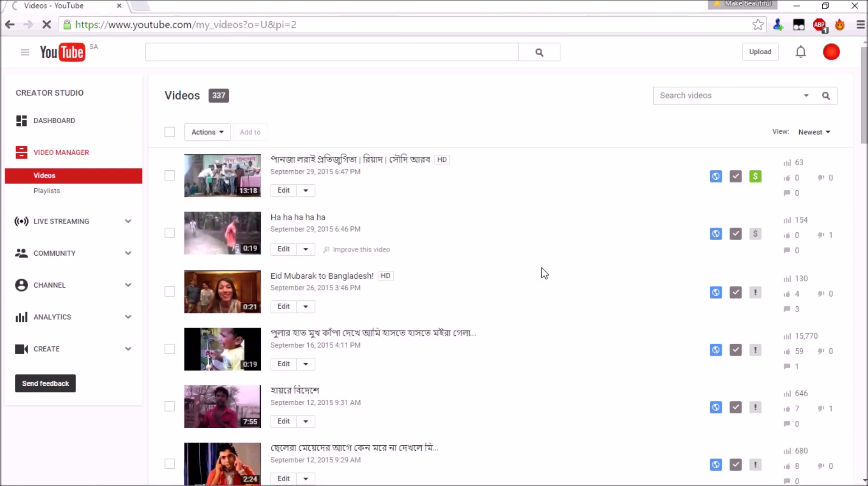